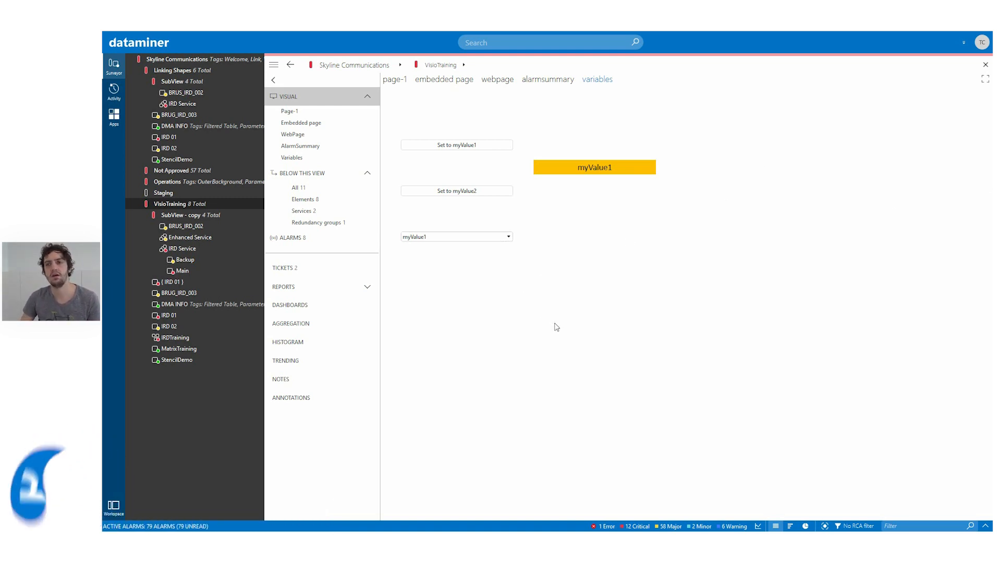
- Switch to the ShapeTypes PDF and review the basic and advanced shape types used for linking shapes
key("alt+Tab")
scroll(492, 321, "down", 3)
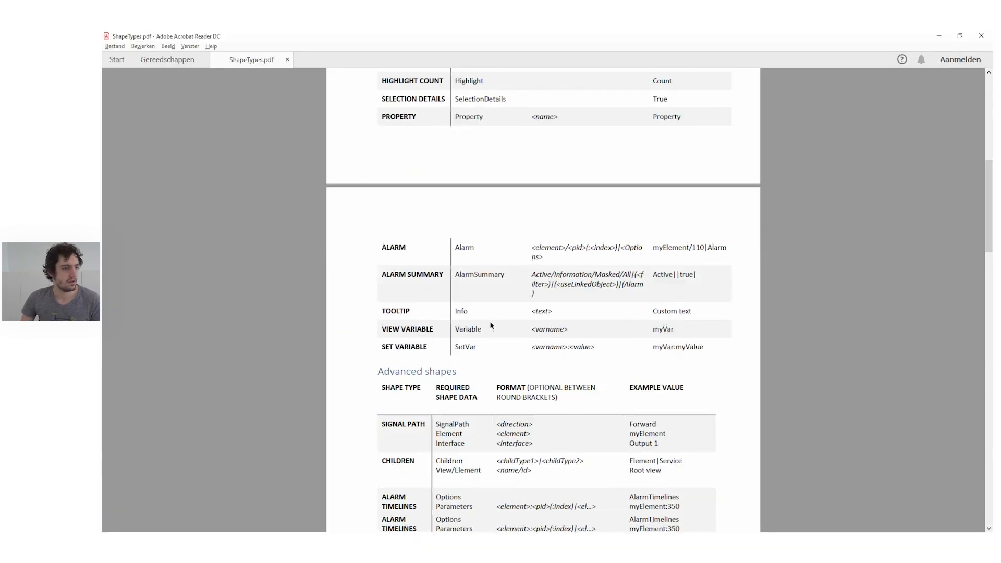
scroll(492, 321, "up", 1)
scroll(445, 319, "up", 8)
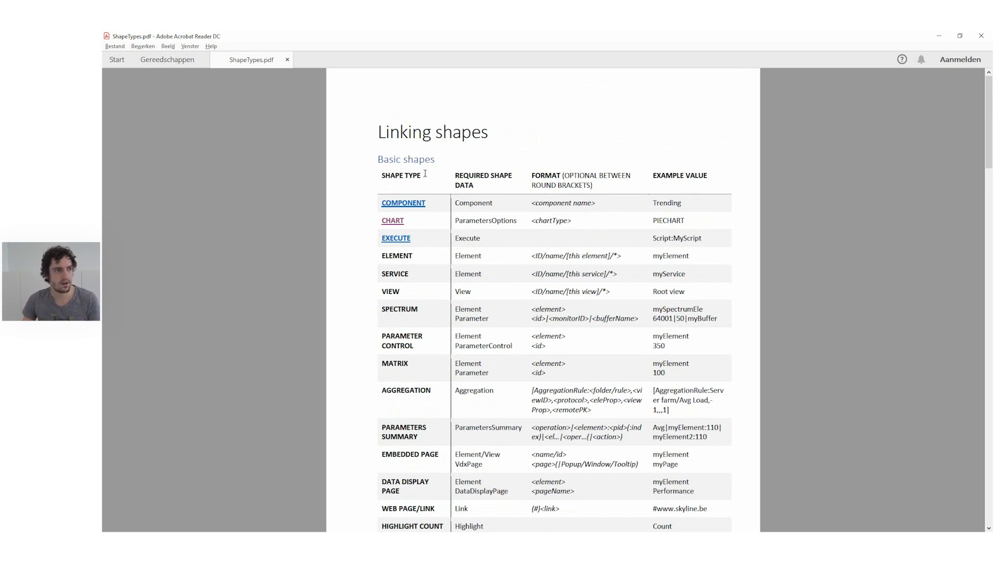
left_click(400, 204)
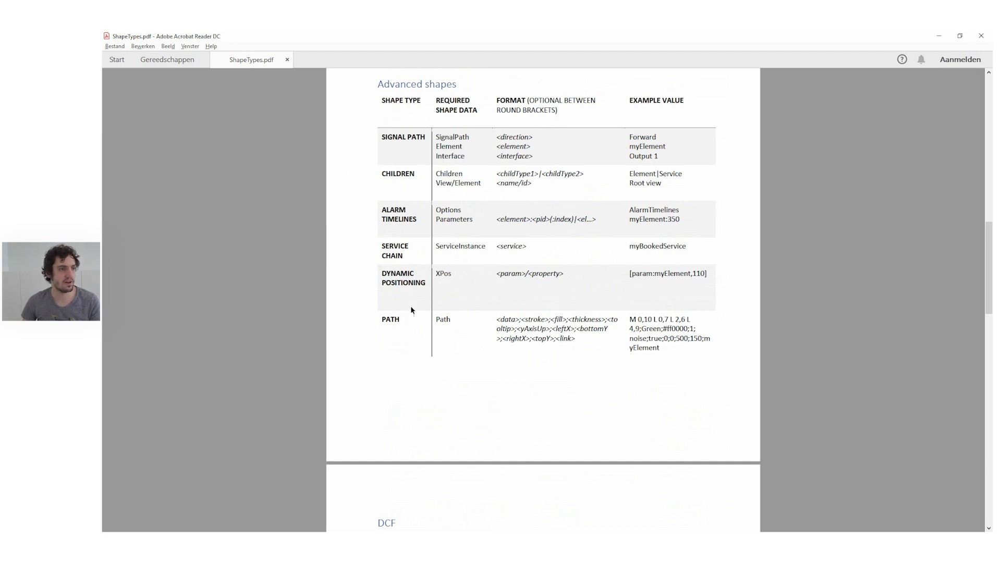
scroll(409, 307, "down", 5)
scroll(410, 306, "up", 10)
scroll(410, 307, "up", 10)
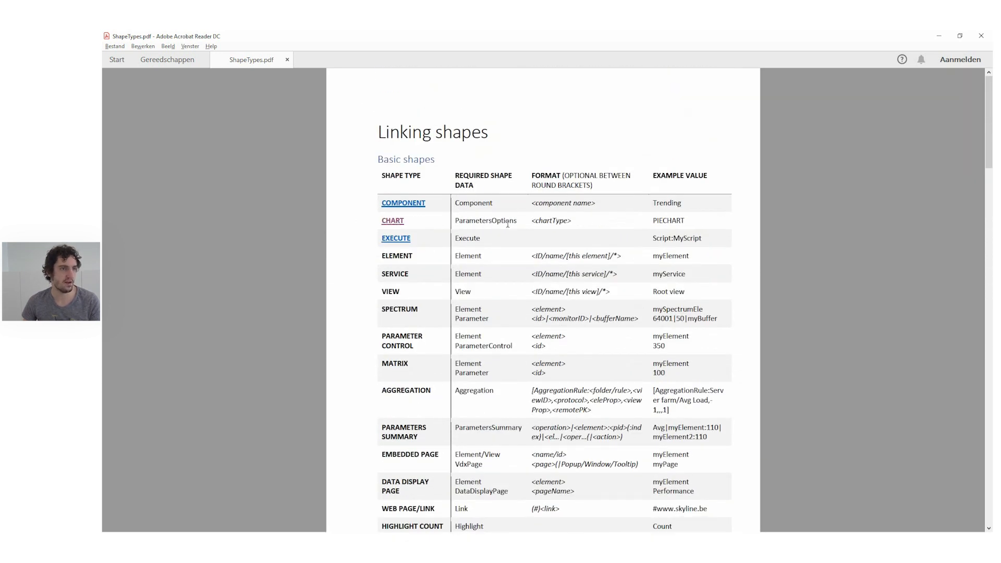
- Look up the required ParametersOptions and Parameters shape data for each chart type in the PDF's Charts section
double_click(471, 222)
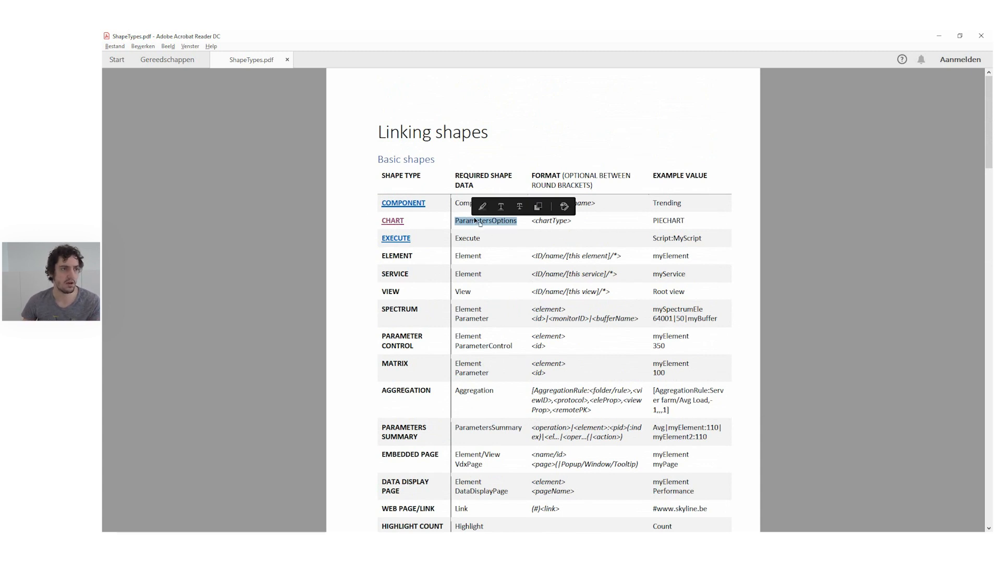
left_click(394, 222)
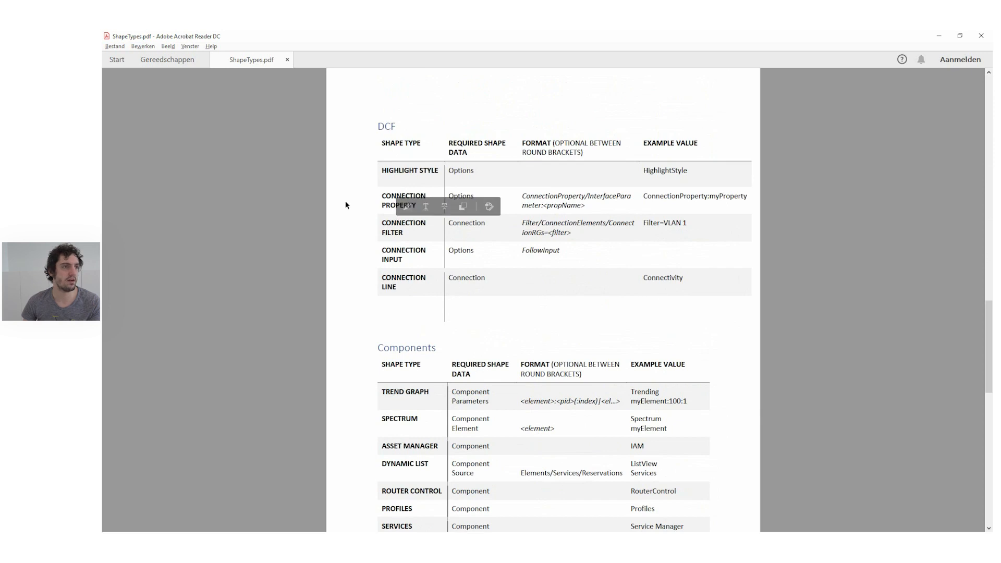
scroll(412, 321, "down", 2)
scroll(412, 321, "up", 2)
scroll(412, 321, "up", 8)
scroll(412, 323, "down", 9)
scroll(412, 322, "down", 10)
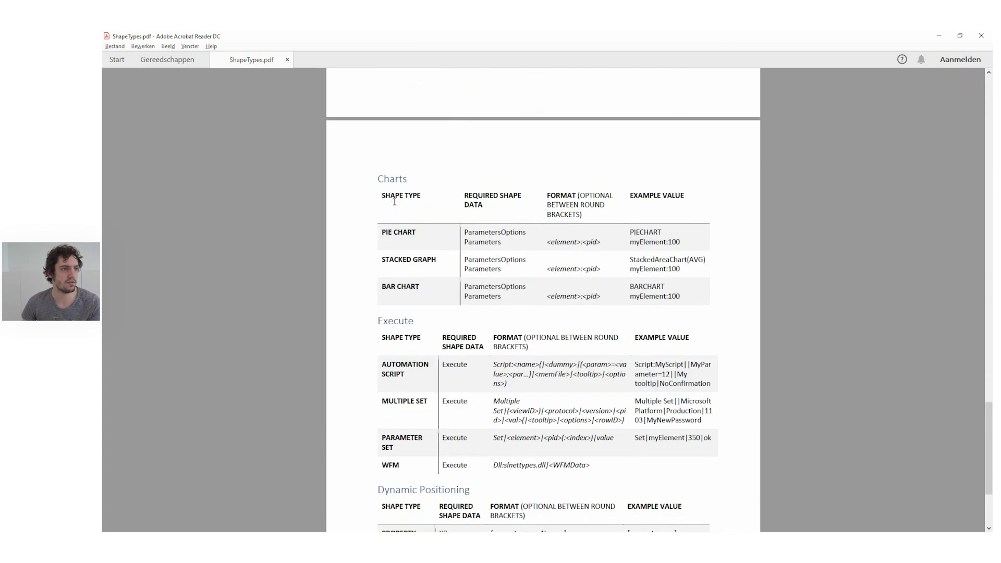
scroll(390, 206, "down", 1)
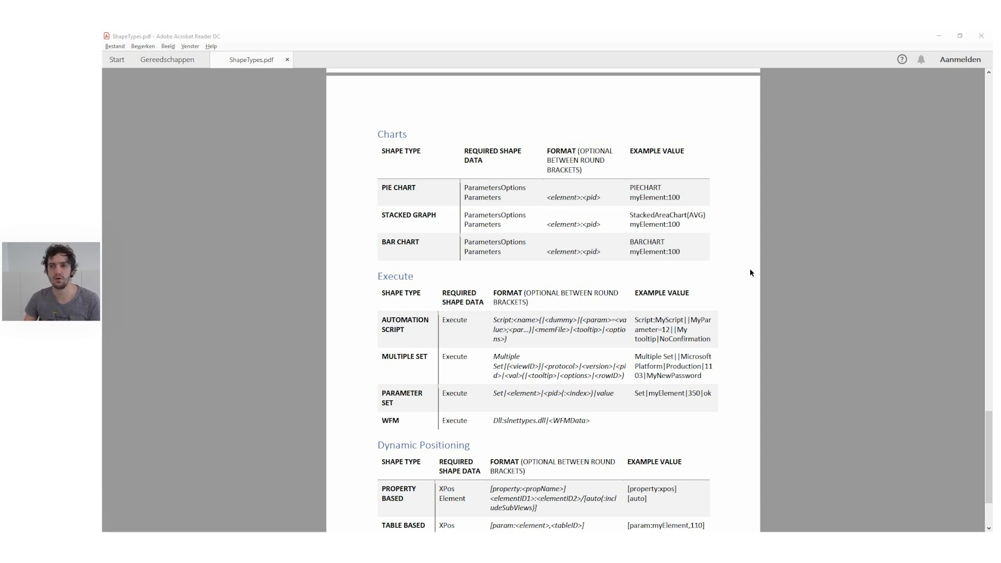
- Switch to Visio, add a new page after the Variables page and rename it Charts
key("alt+Tab")
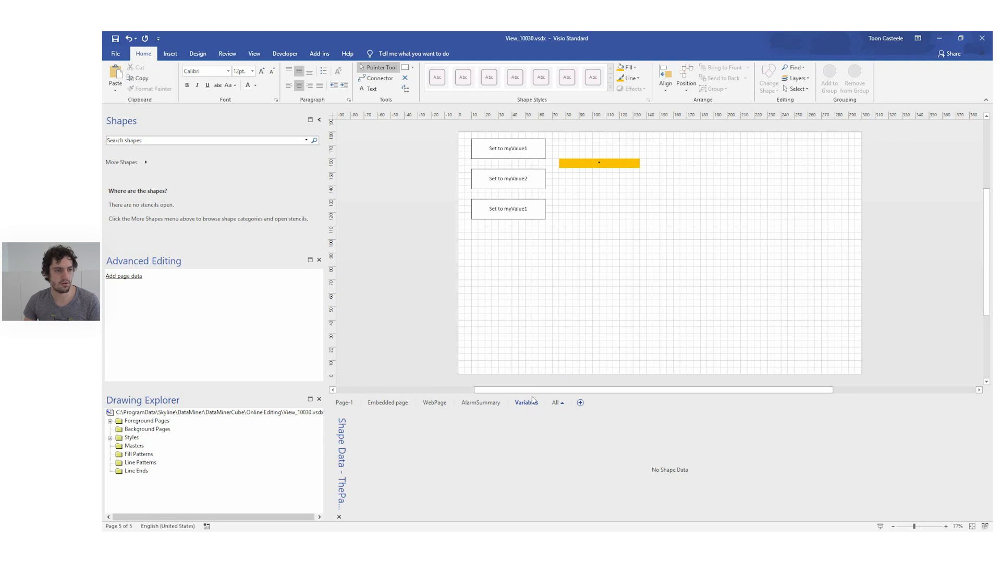
left_click(580, 403)
right_click(558, 405)
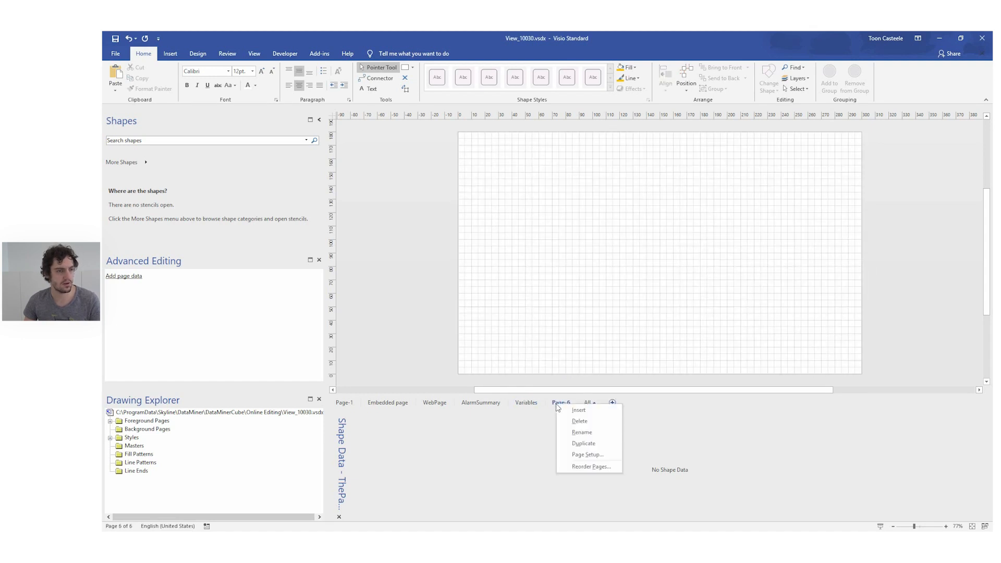
left_click(580, 433)
type("Charts")
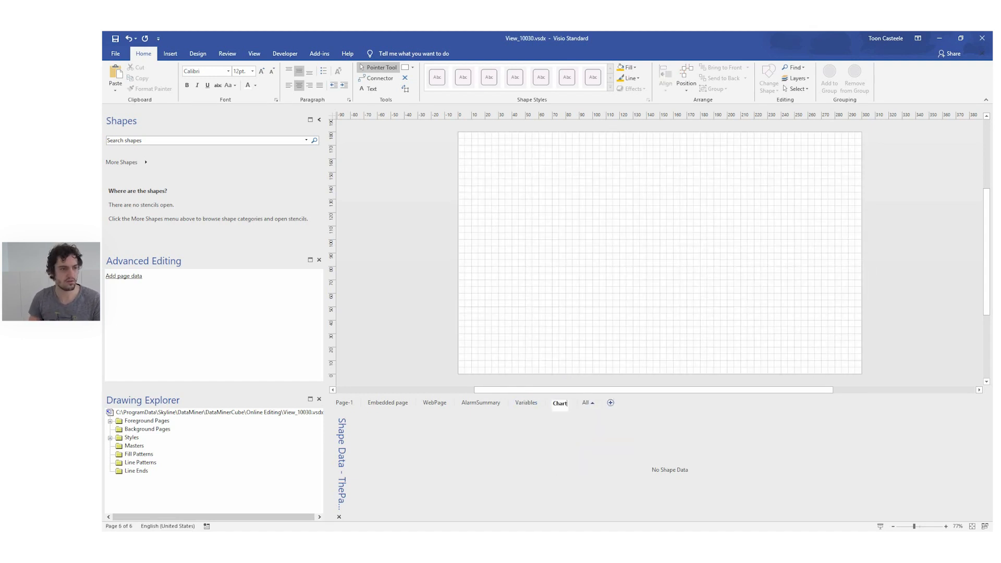
left_click(645, 260)
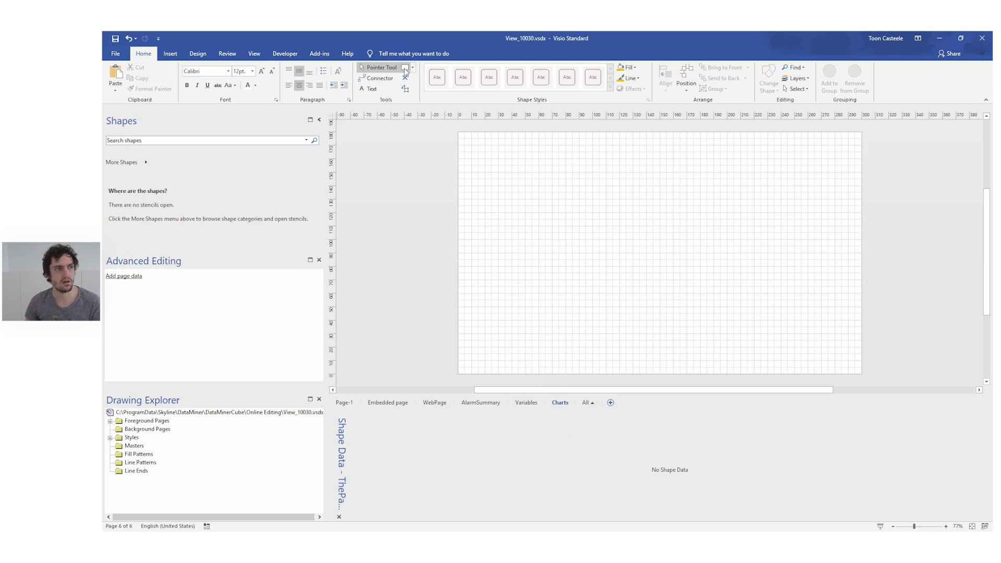
- Draw a square about 77 mm wide in the page's upper-left area and add ParametersOptions shape data with the value PIECHART
left_click(404, 68)
left_click_drag(471, 145, 575, 249)
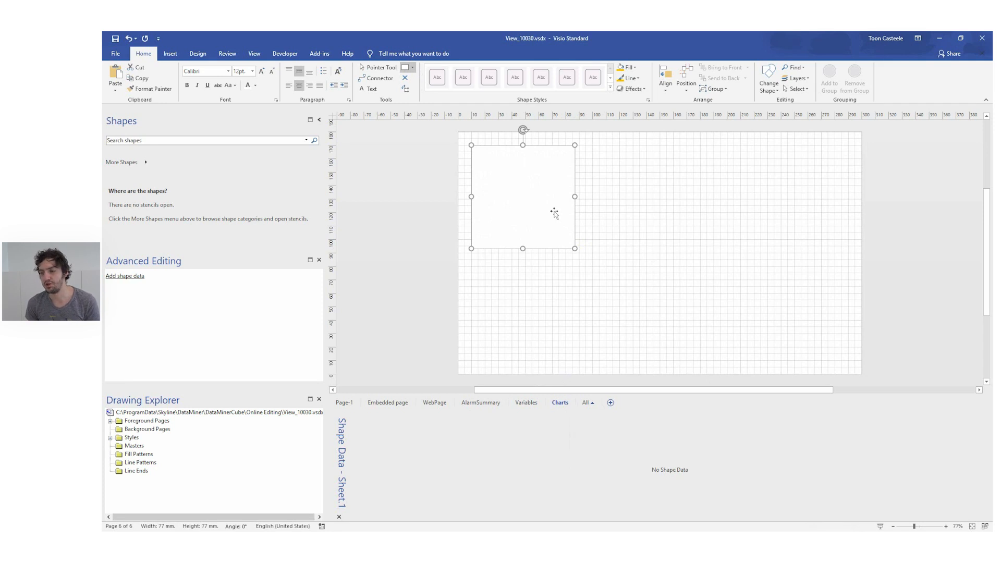
left_click(133, 276)
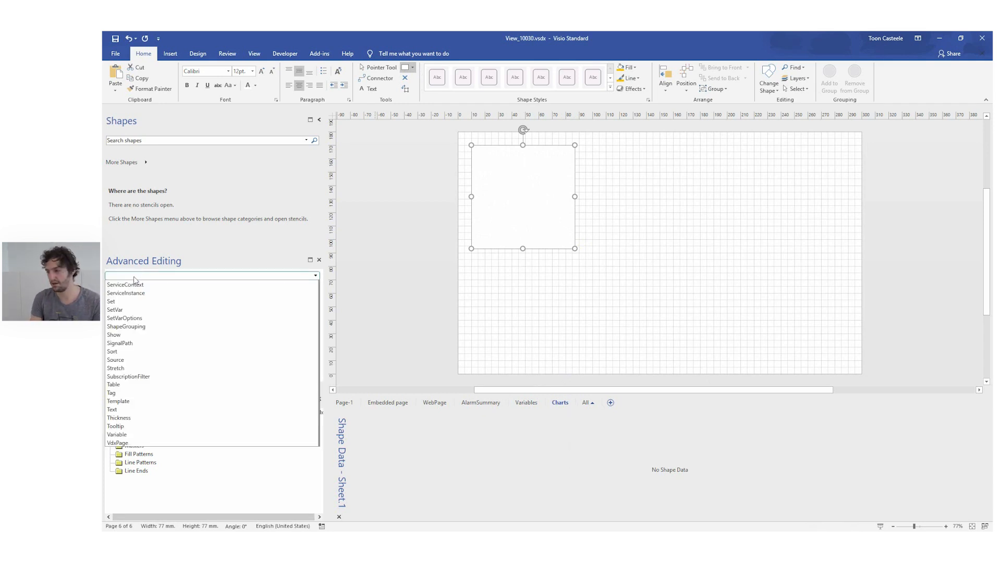
scroll(134, 280, "up", 6)
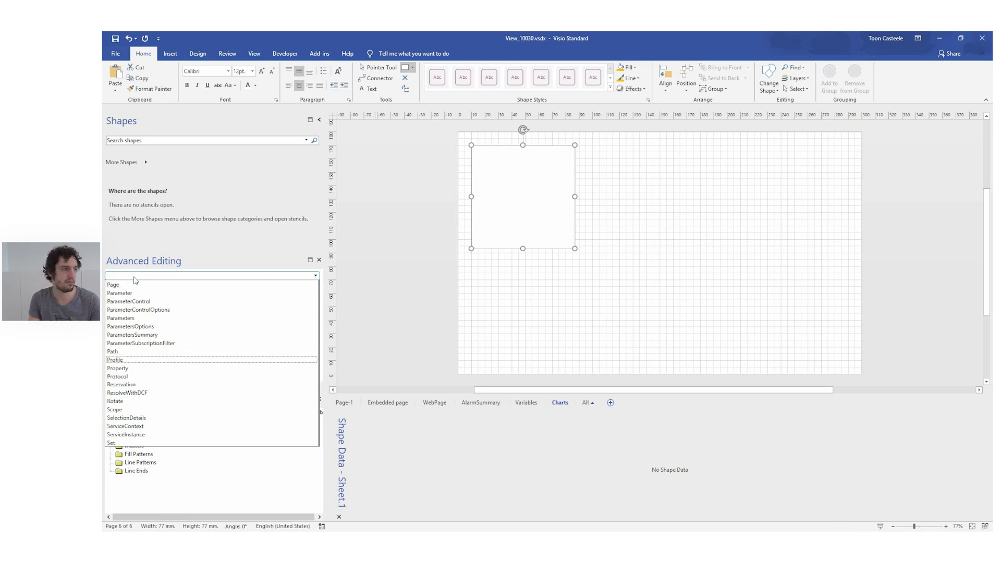
key("Down")
key("Up")
key("Up")
key("Up")
key("Up")
key("Up")
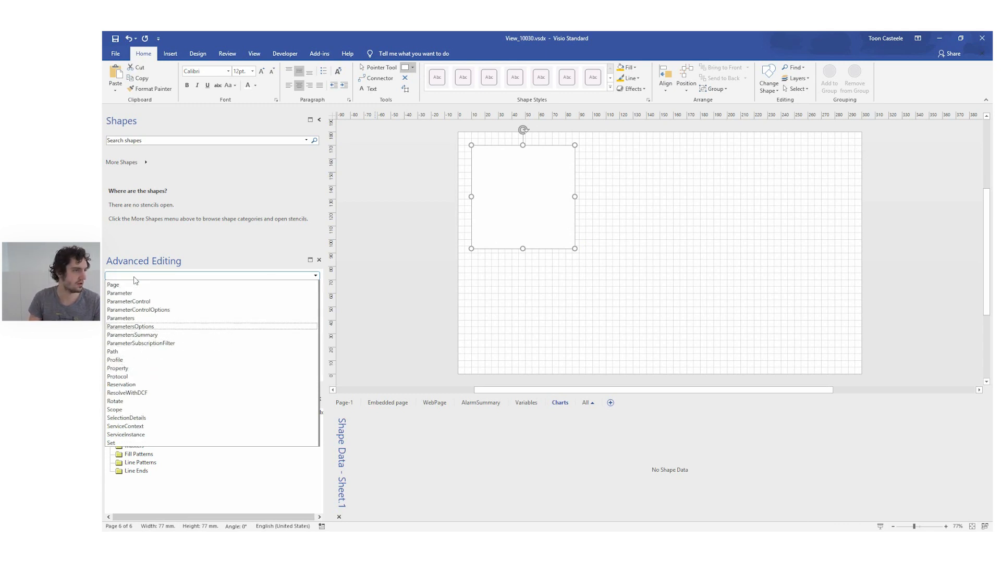
key("Return")
left_click(191, 274)
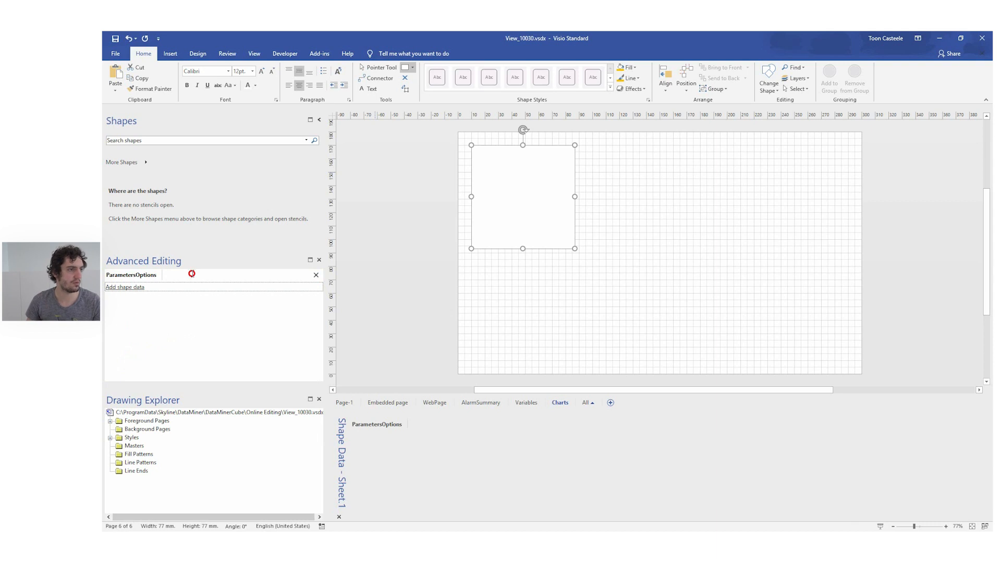
type("PIECHART")
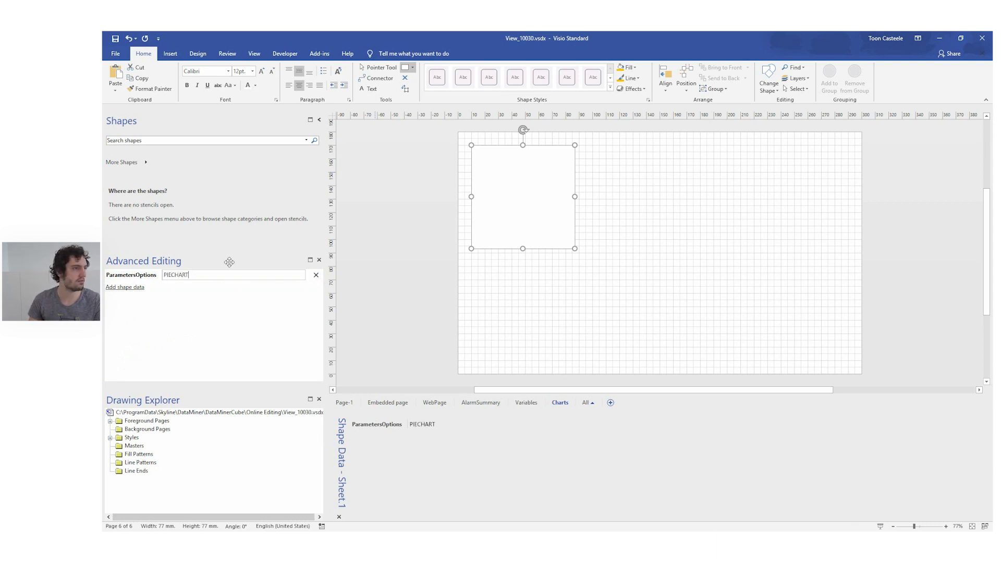
- Add Parameters shape data to the square with the value DMA Info:100:SL*
left_click(125, 287)
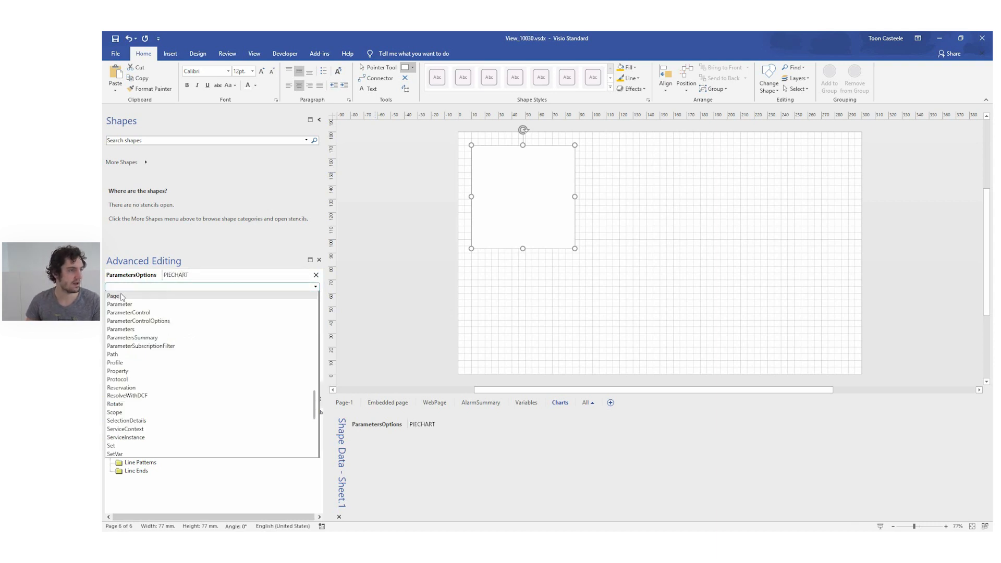
left_click(120, 329)
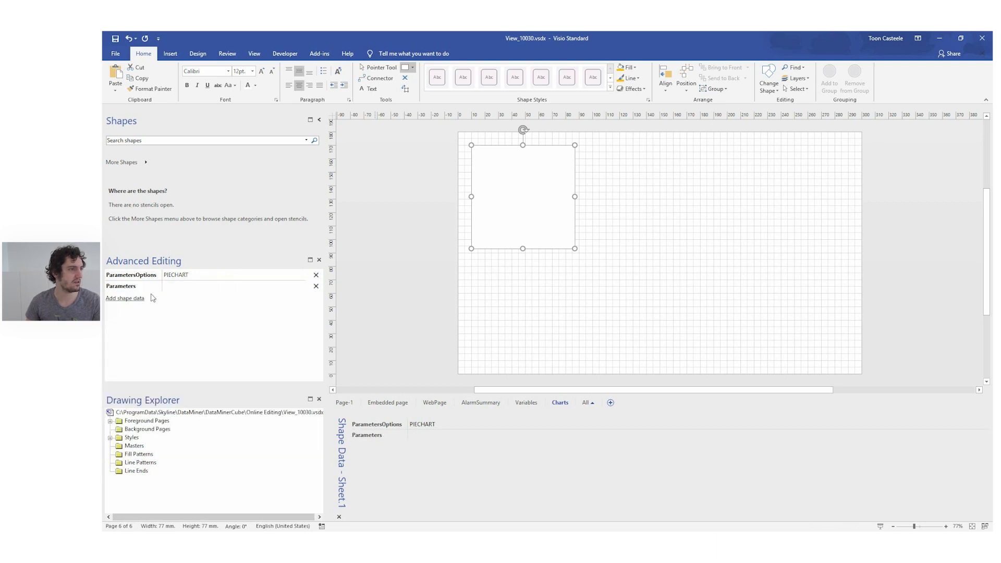
left_click(172, 284)
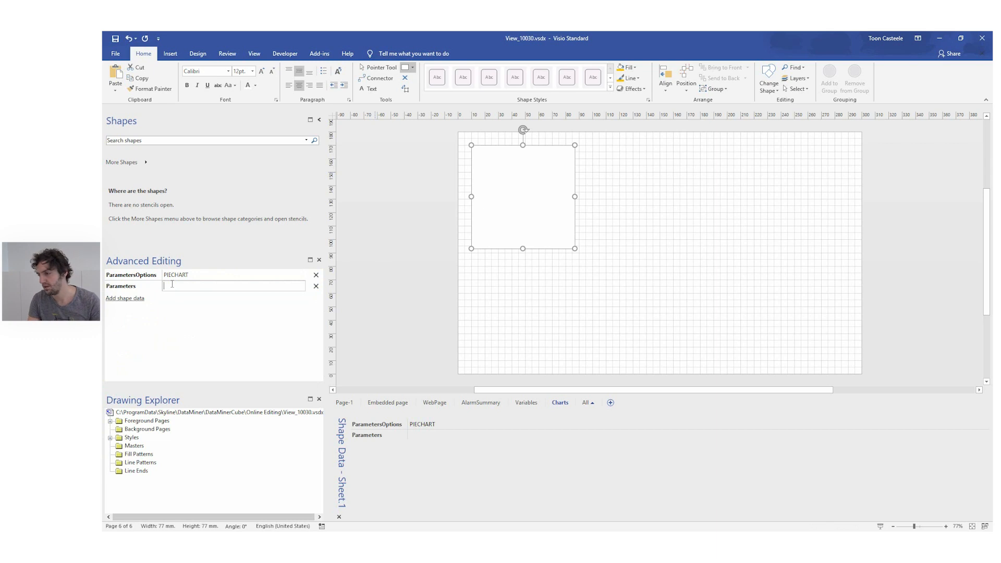
type("DMA Info")
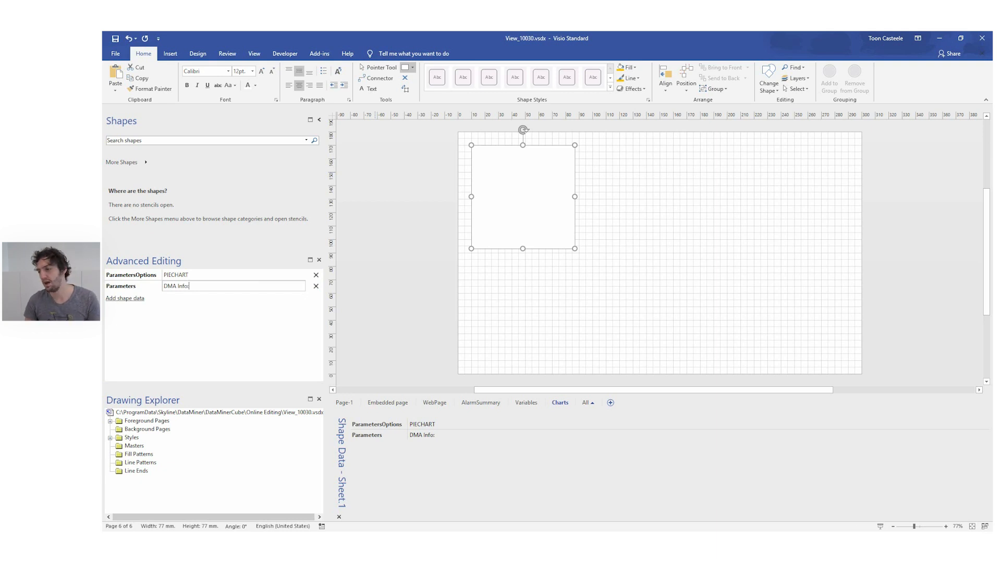
type(":100:SL*")
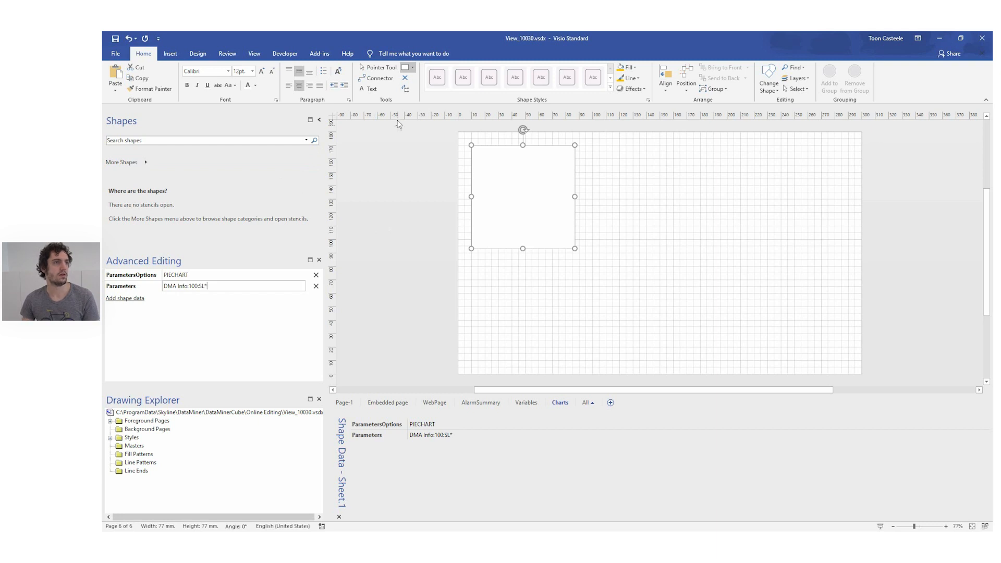
left_click(373, 270)
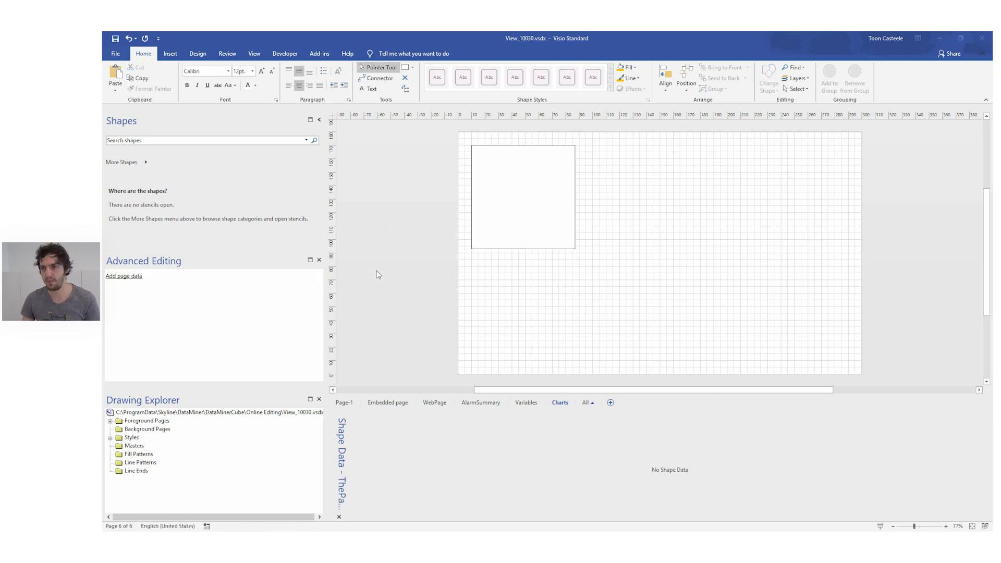
- Switch to DataMiner Cube, open the charts page of the VisioTraining view and inspect the pie chart's slices
key("alt+Tab")
left_click(635, 83)
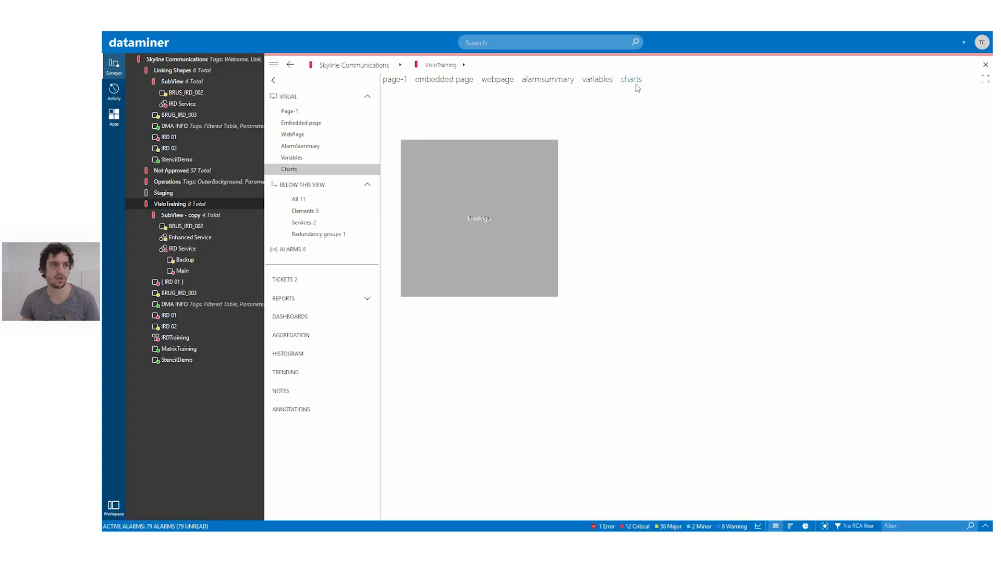
mouse_move(426, 238)
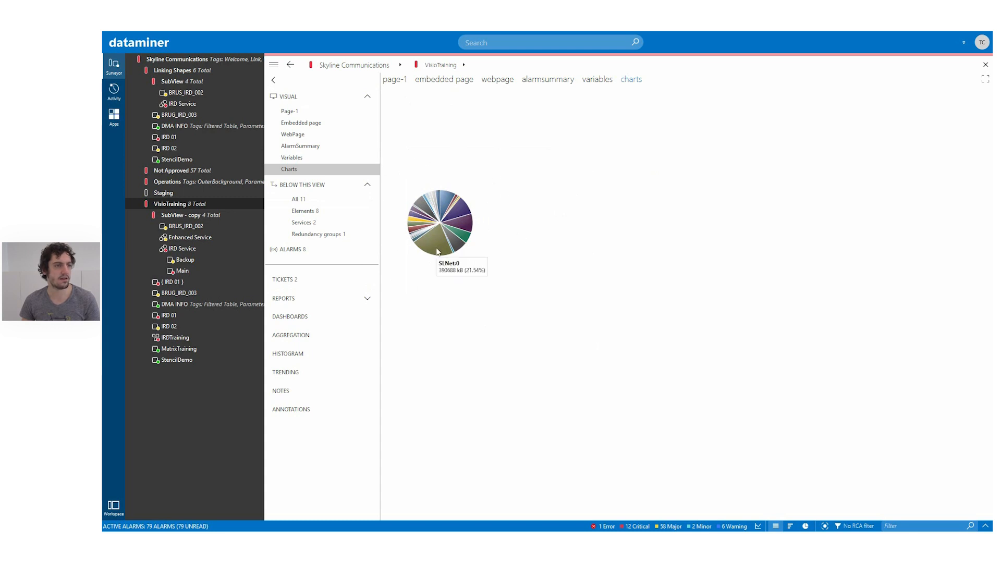
mouse_move(439, 209)
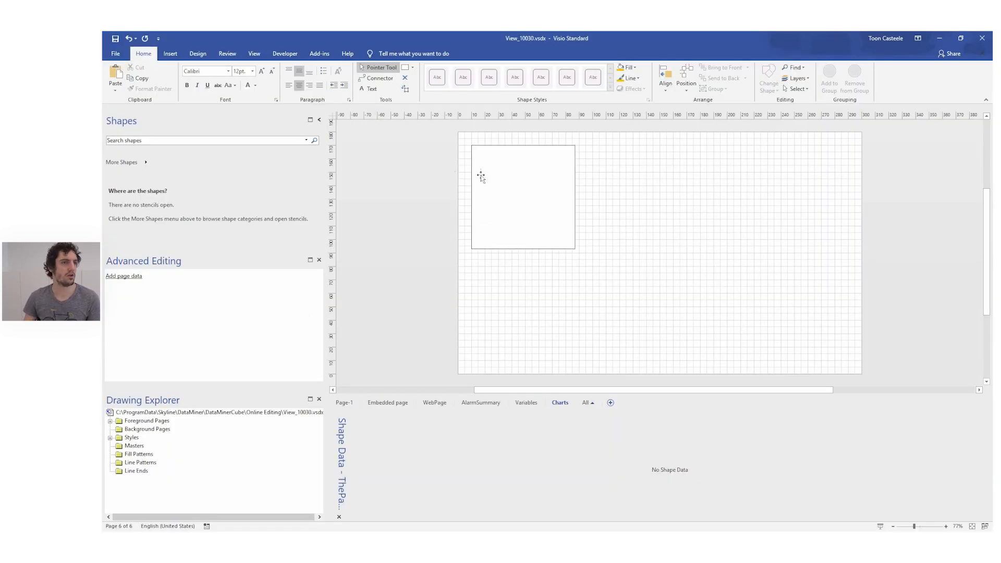
- Return to Visio, duplicate the pie chart square beside the original and widen the copy to about 199 mm
left_click(482, 180)
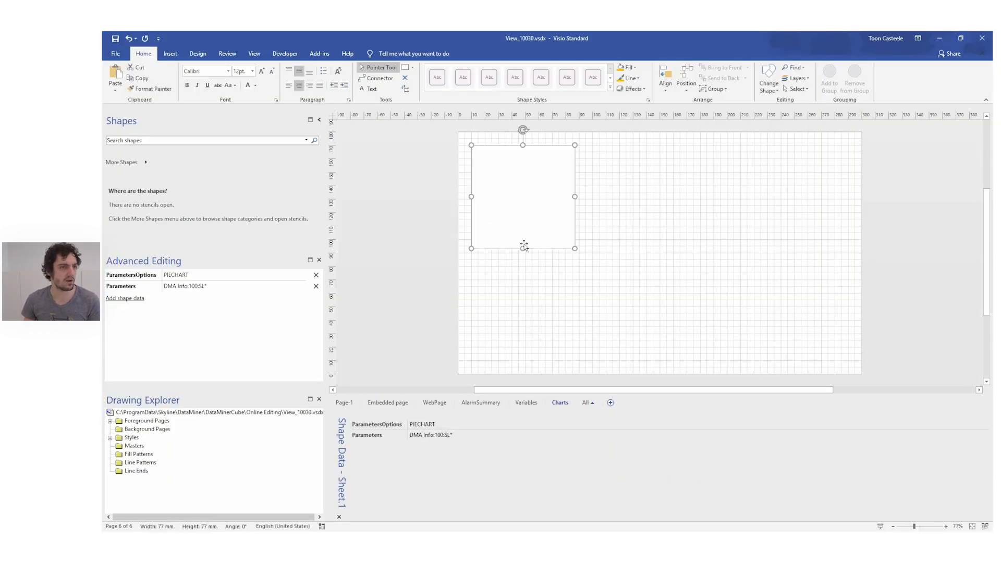
left_click_drag(525, 194, 855, 200)
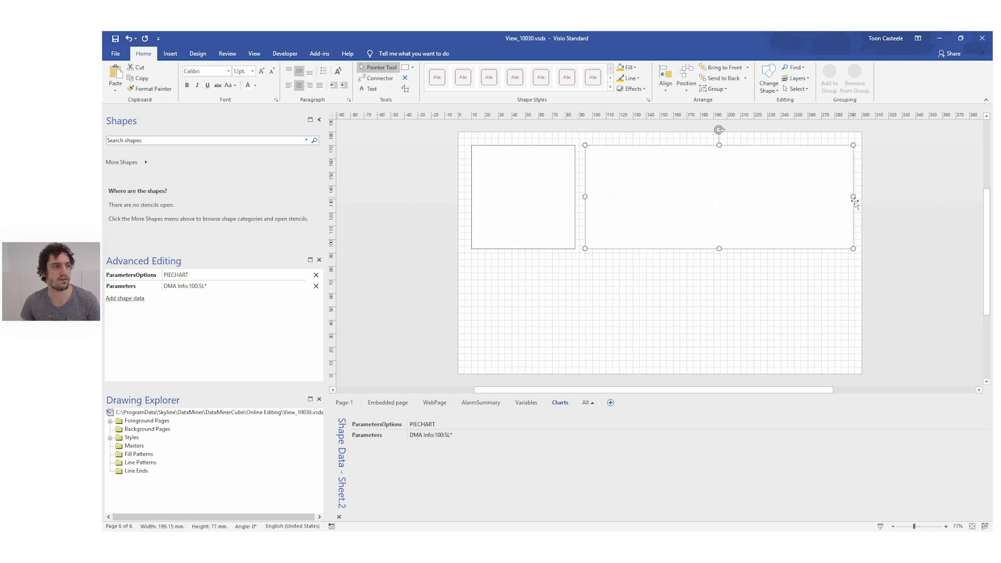
- Set the wide rectangle's ParametersOptions to StackedAreaChartAvg and view the resulting chart in DataMiner Cube
left_click(194, 277)
double_click(193, 277)
type("Stacked")
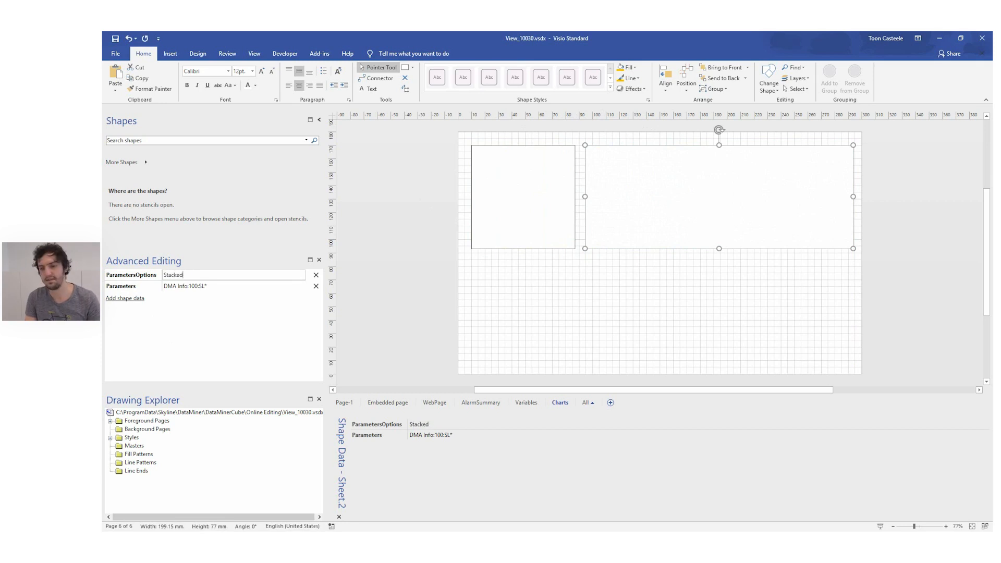
type("AreaChartAvg")
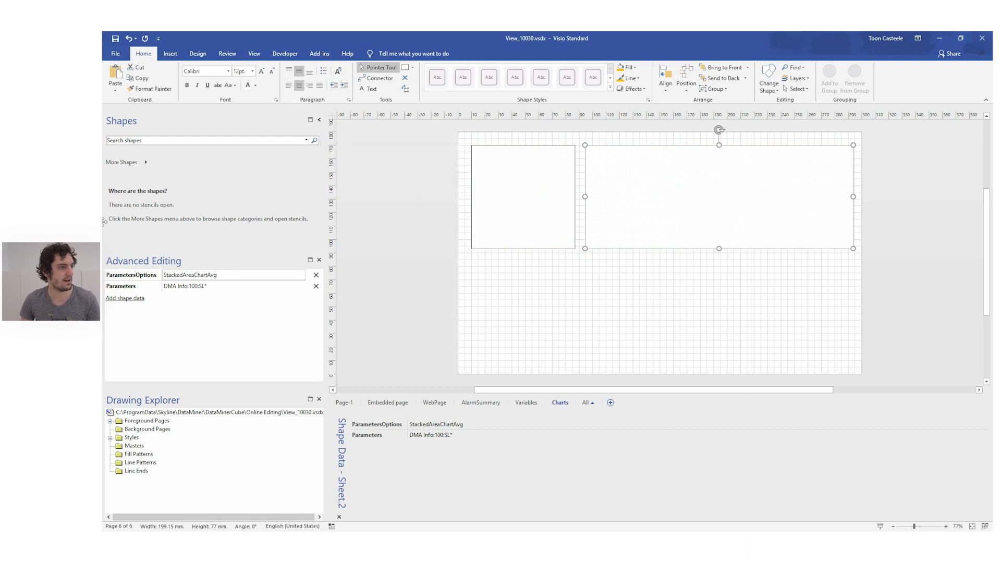
left_click(361, 239)
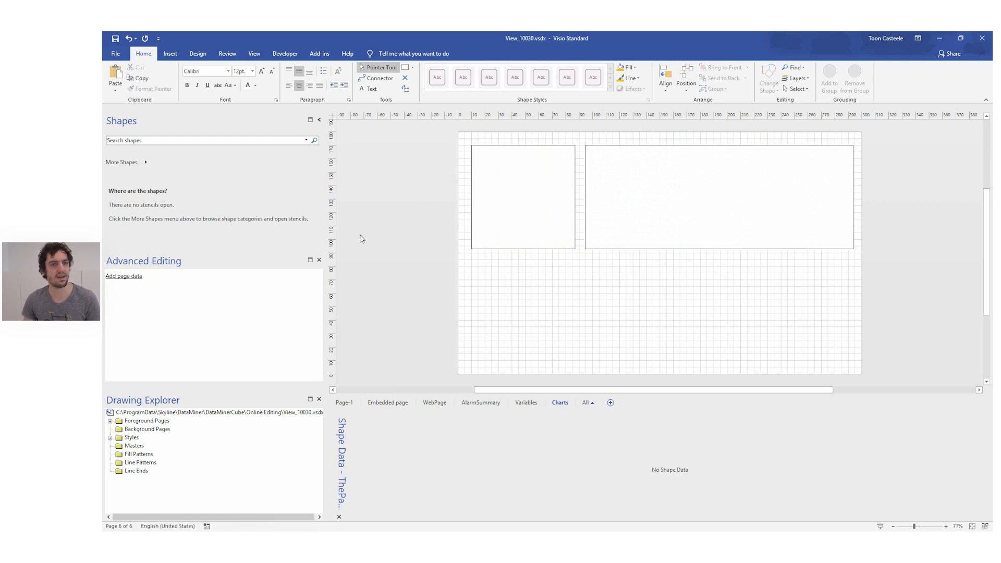
key("alt+Tab")
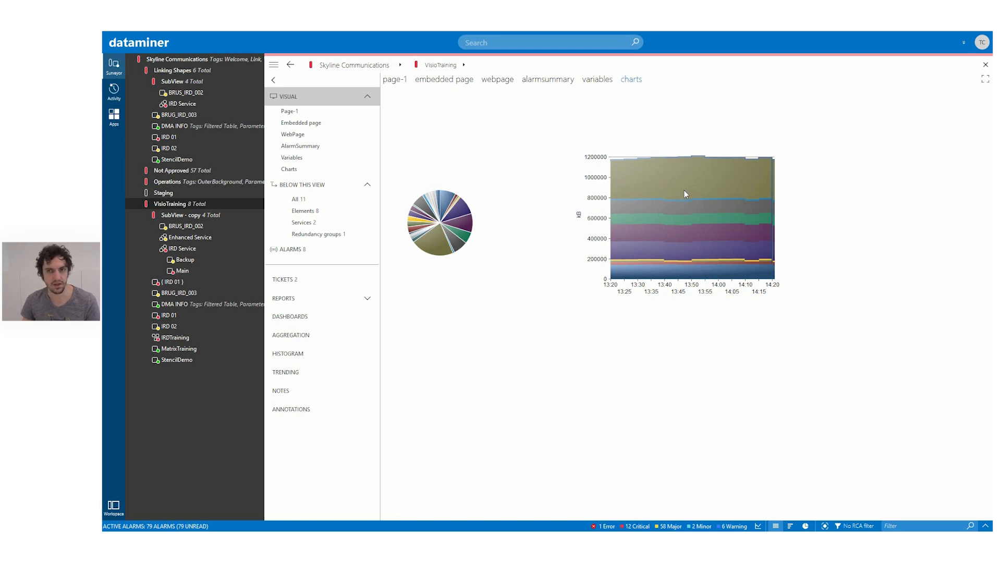
- Return to Visio, duplicate the wide rectangle below the pie chart square and set the copy's ParametersOptions to BARCHART
key("alt+Tab")
left_click_drag(640, 199, 525, 315)
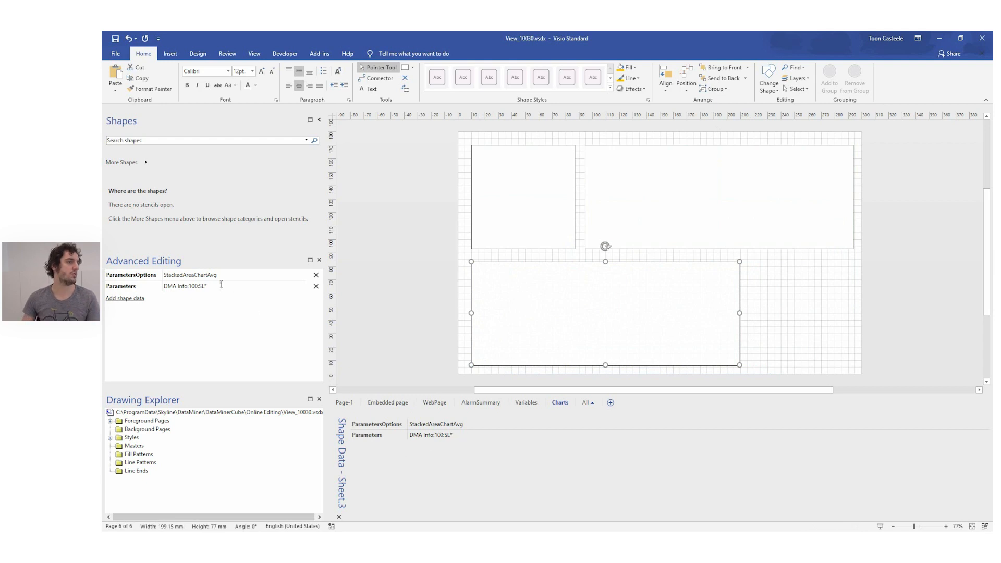
left_click_drag(227, 276, 104, 310)
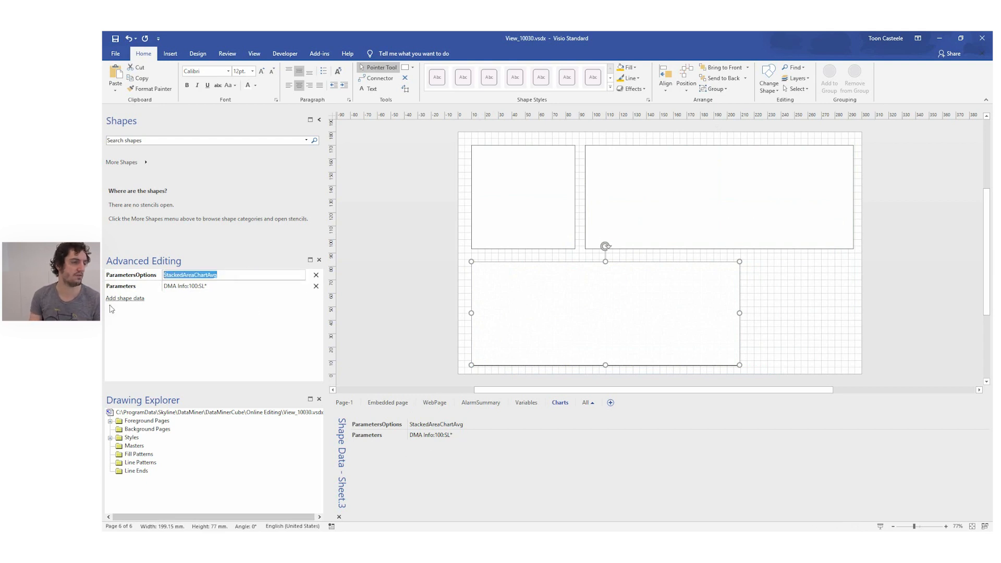
type("BARTC")
key("BackSpace")
key("BackSpace")
type("CHART")
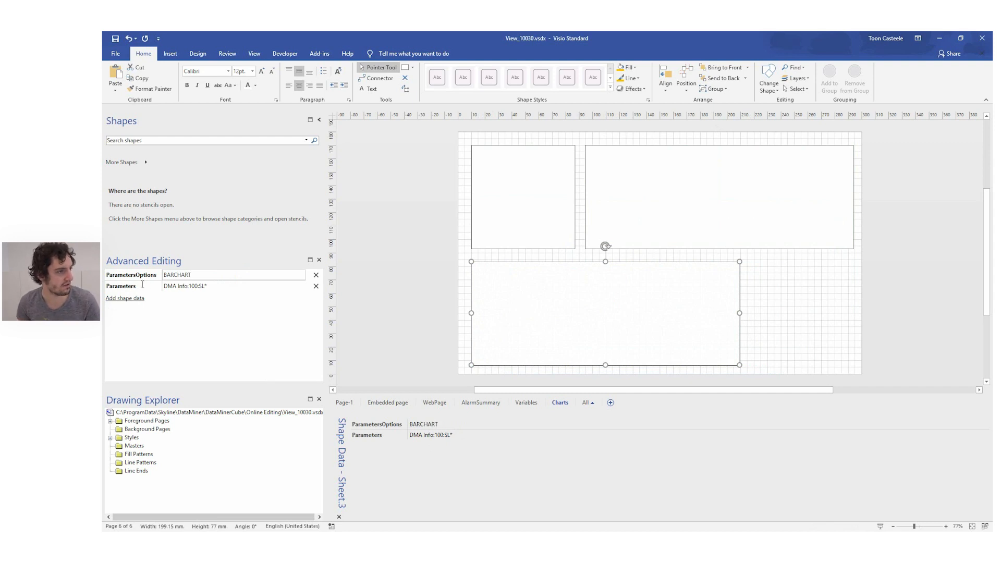
- Replace the lower rectangle's Parameters value with IRD 01:176|IRD 02:176, keeping that rectangle selected
left_click(238, 287)
left_click_drag(236, 287, 213, 288)
left_click(235, 291)
left_click(213, 288)
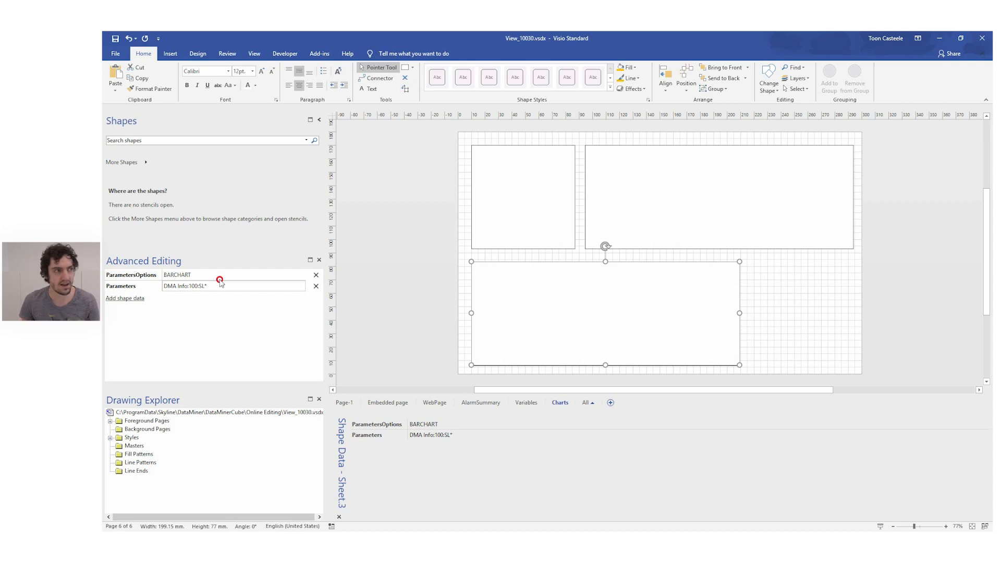
left_click_drag(225, 287, 105, 288)
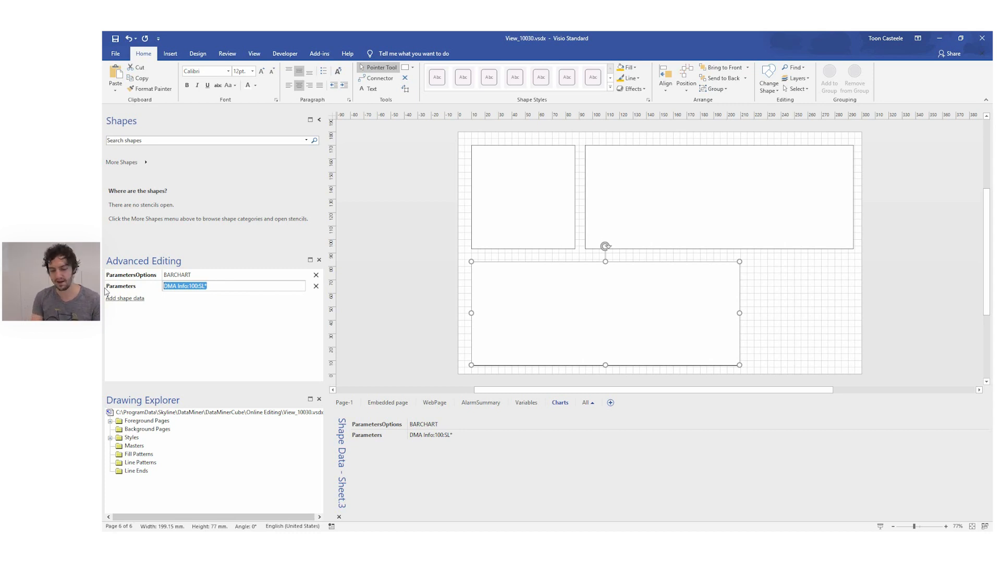
type("IRD 01")
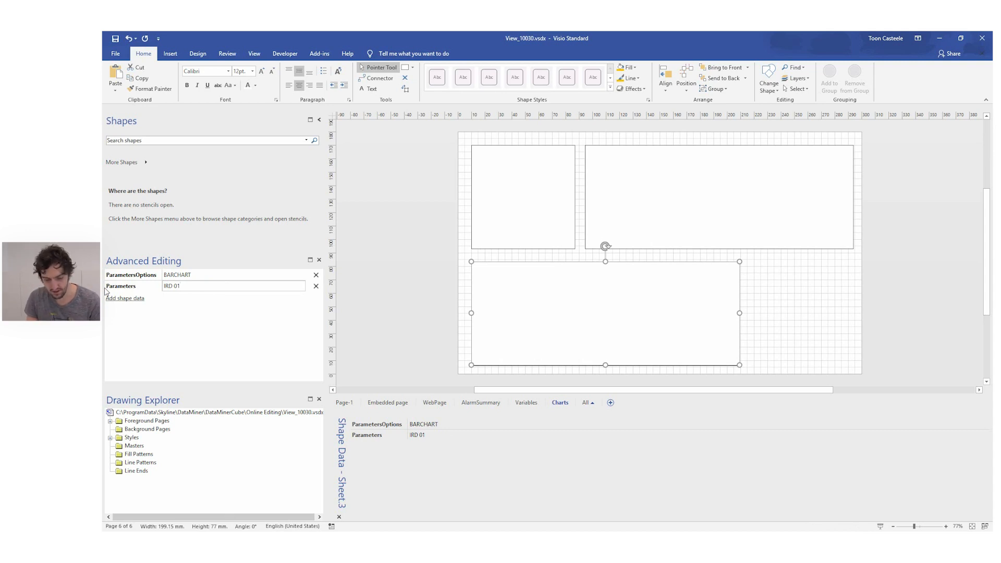
type(":176")
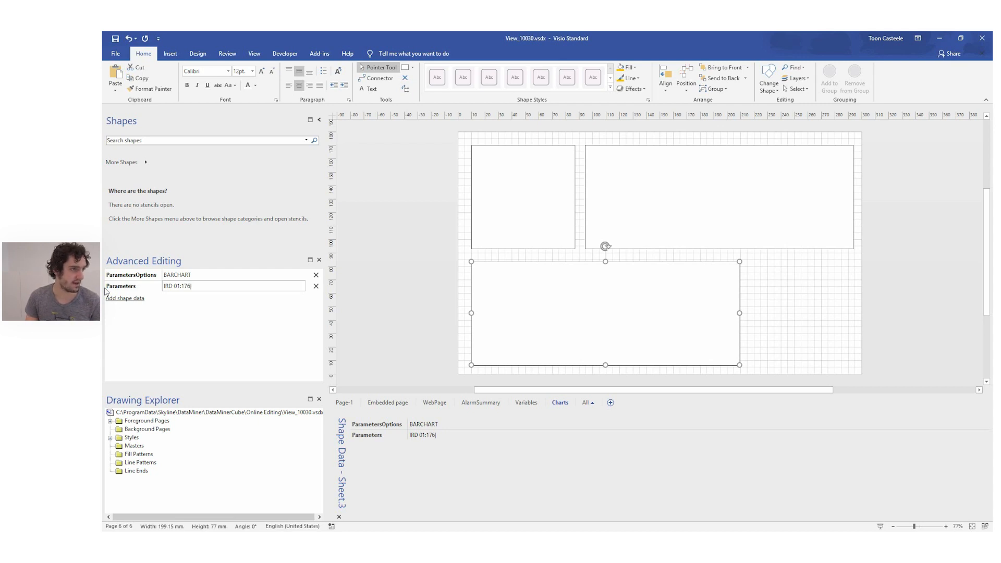
type("|IRD 02:176")
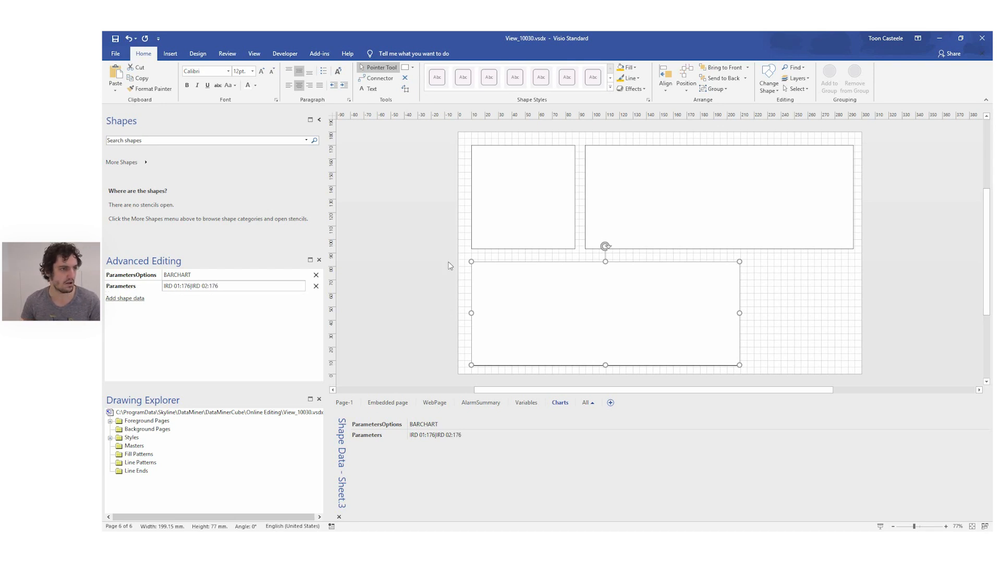
left_click(409, 261)
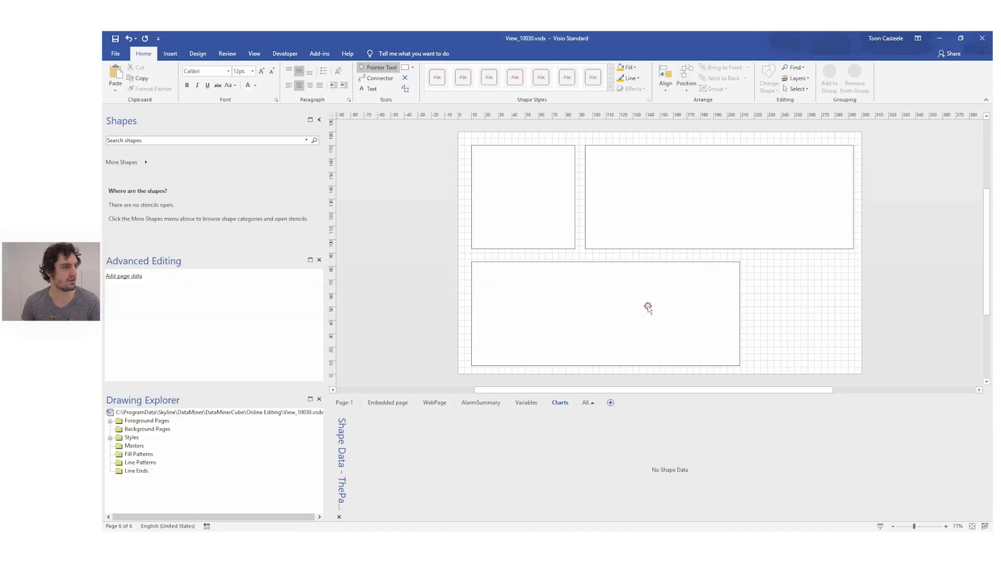
left_click(648, 310)
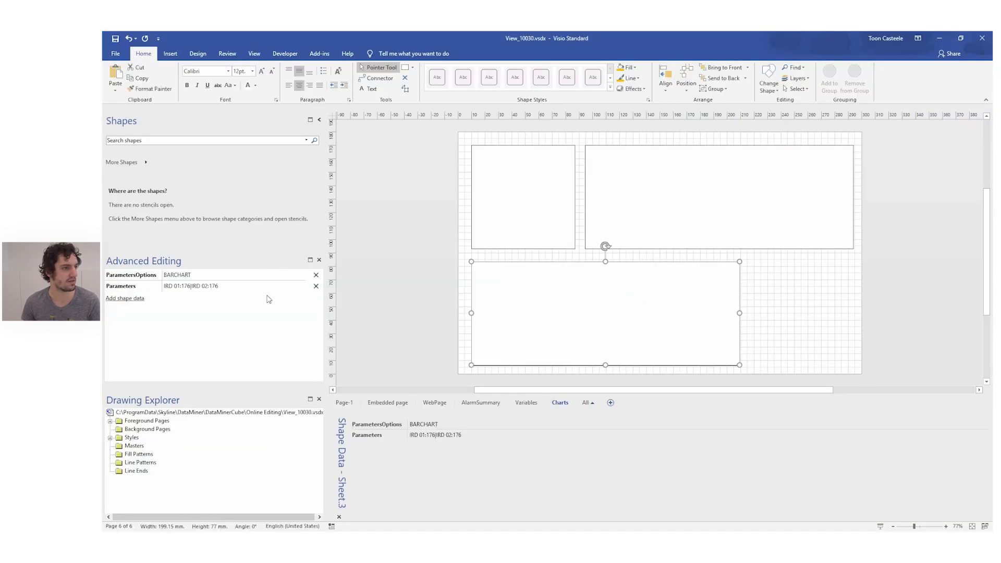